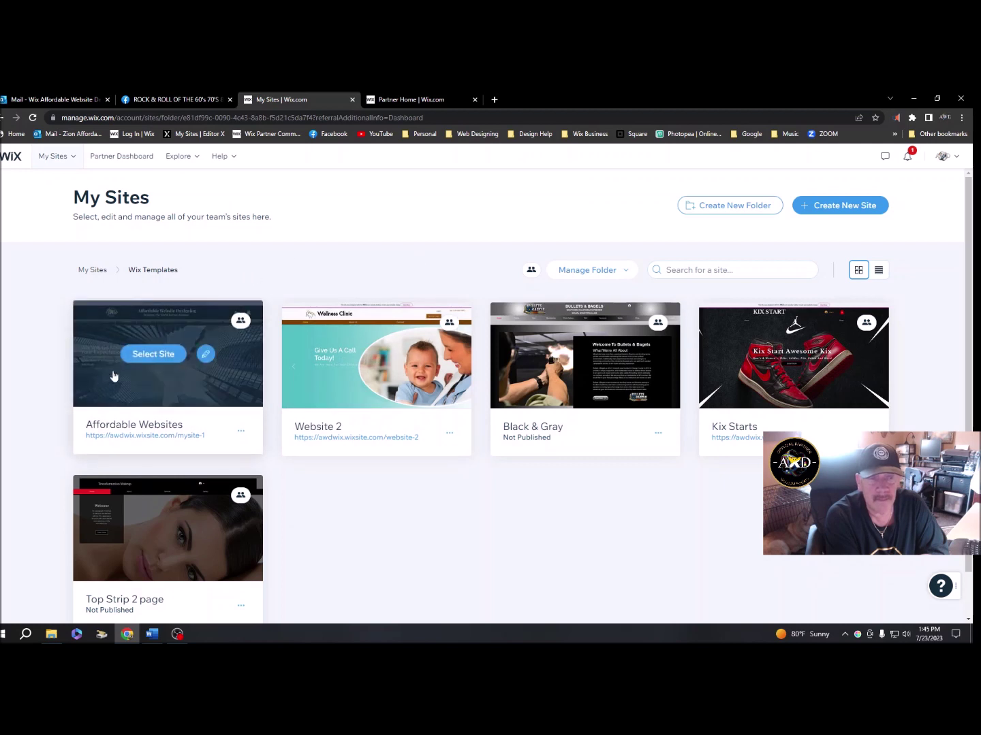
Open the Shipping & fulfillment settings of the Affordable Websites site
click(155, 358)
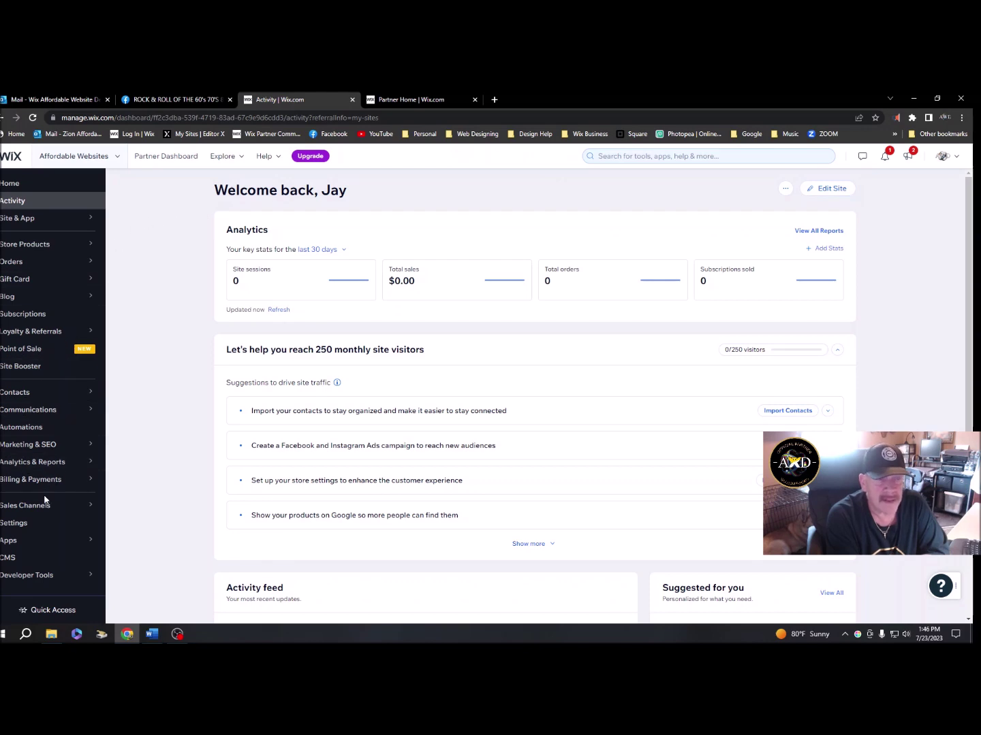
click(15, 525)
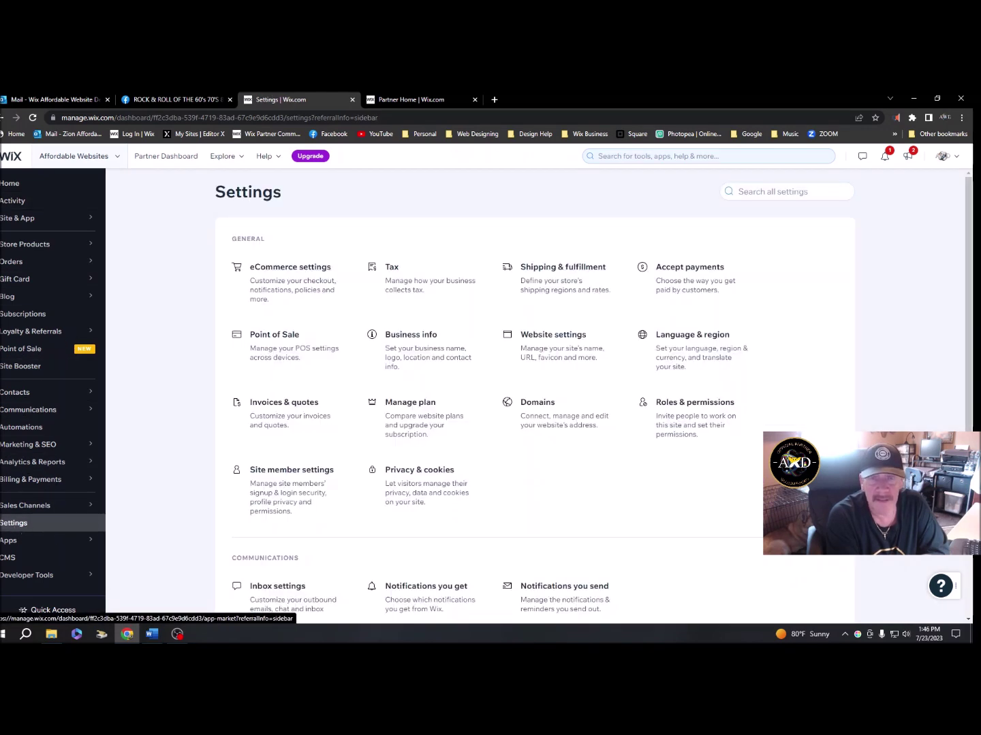
click(559, 275)
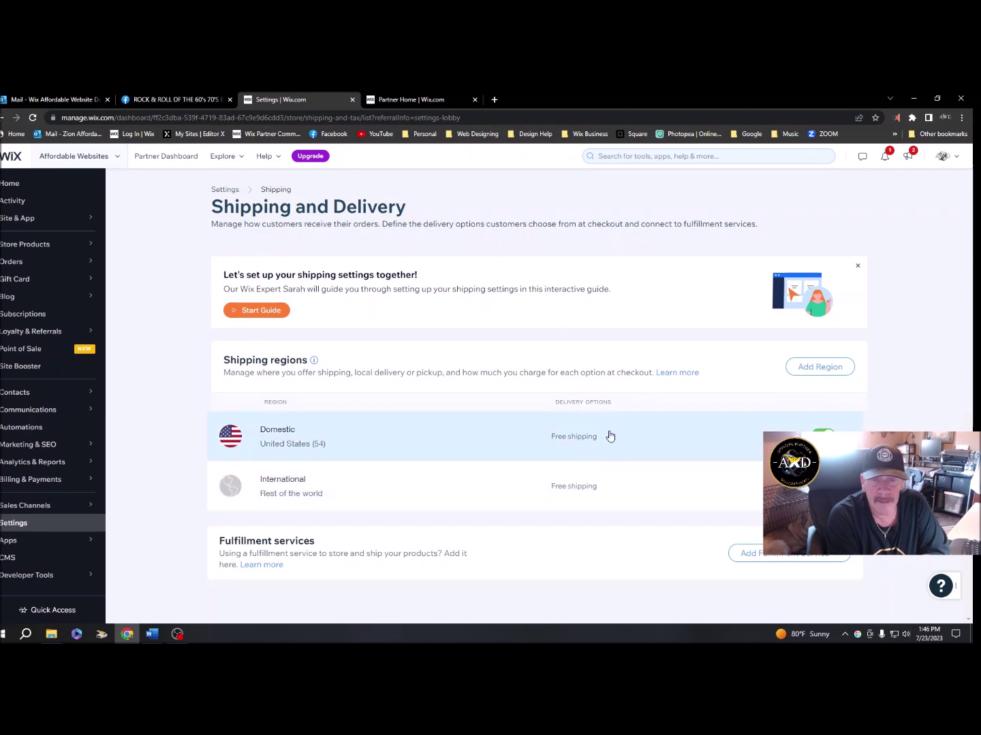
Examine how shipping can be calculated for the Domestic region and return to the Shipping and Delivery overview
click(620, 431)
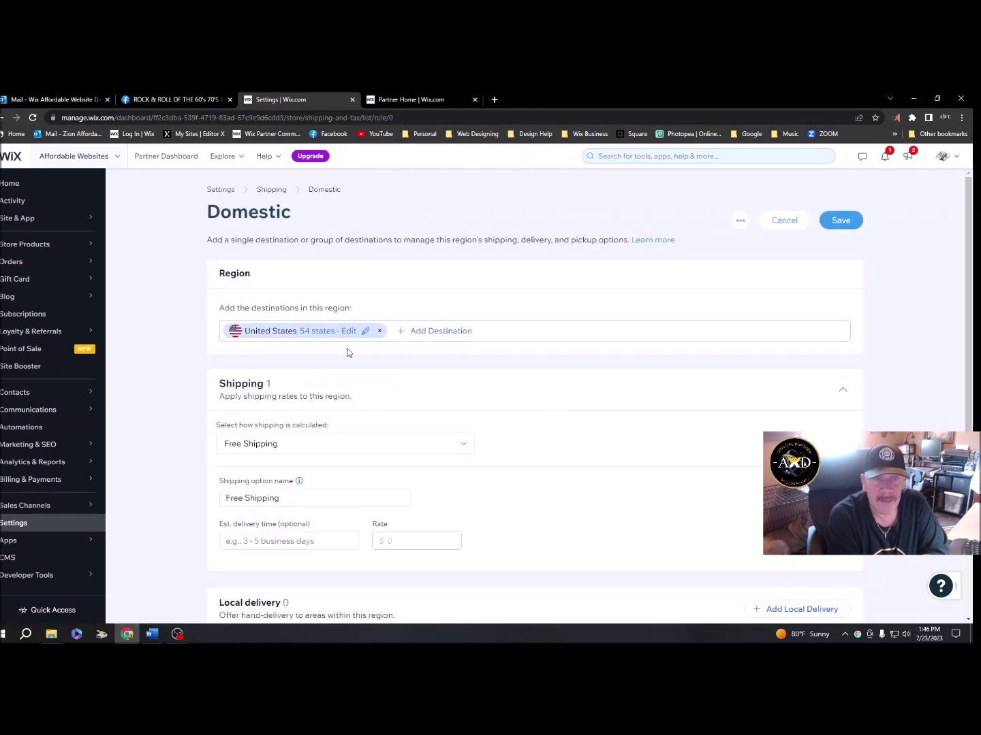
scroll(482, 421, down, 2)
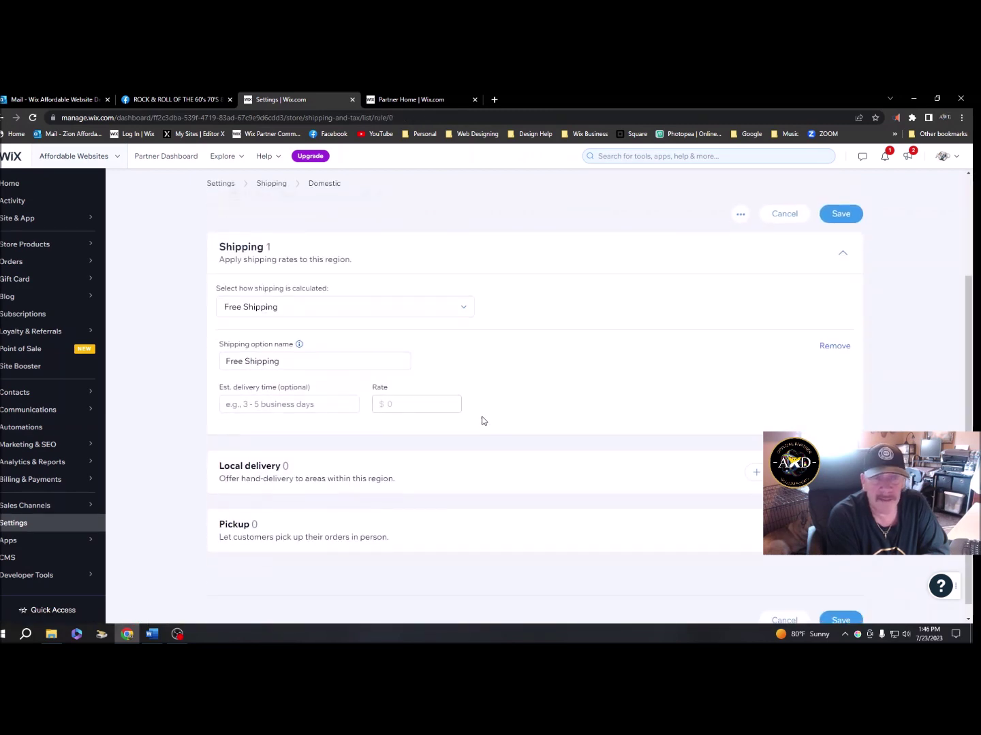
click(466, 311)
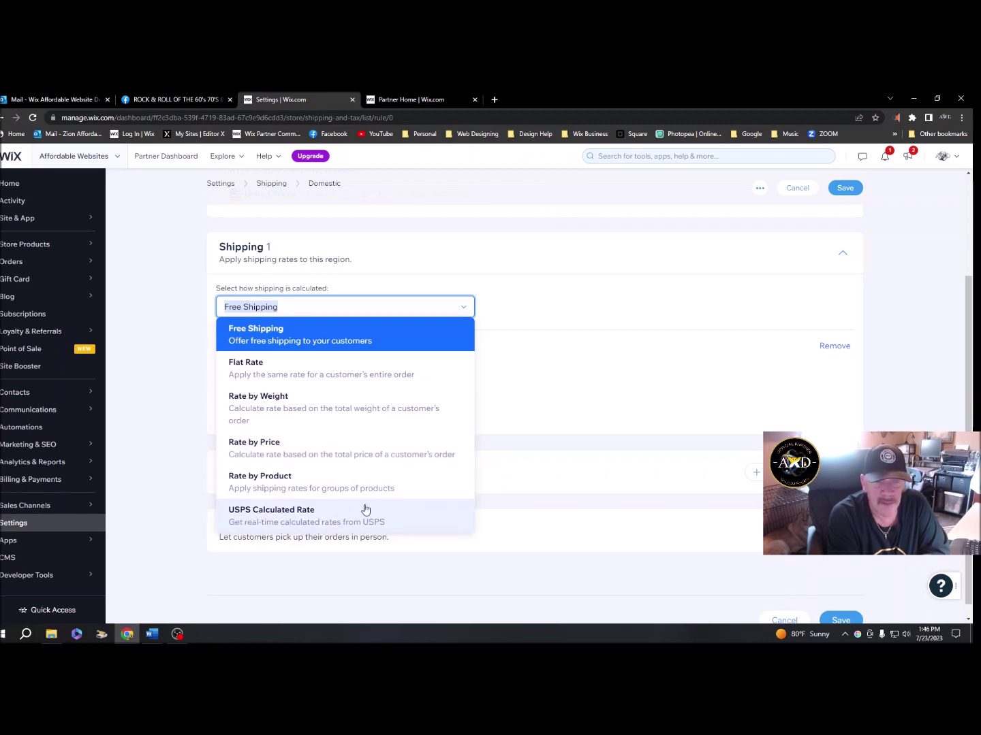
click(463, 313)
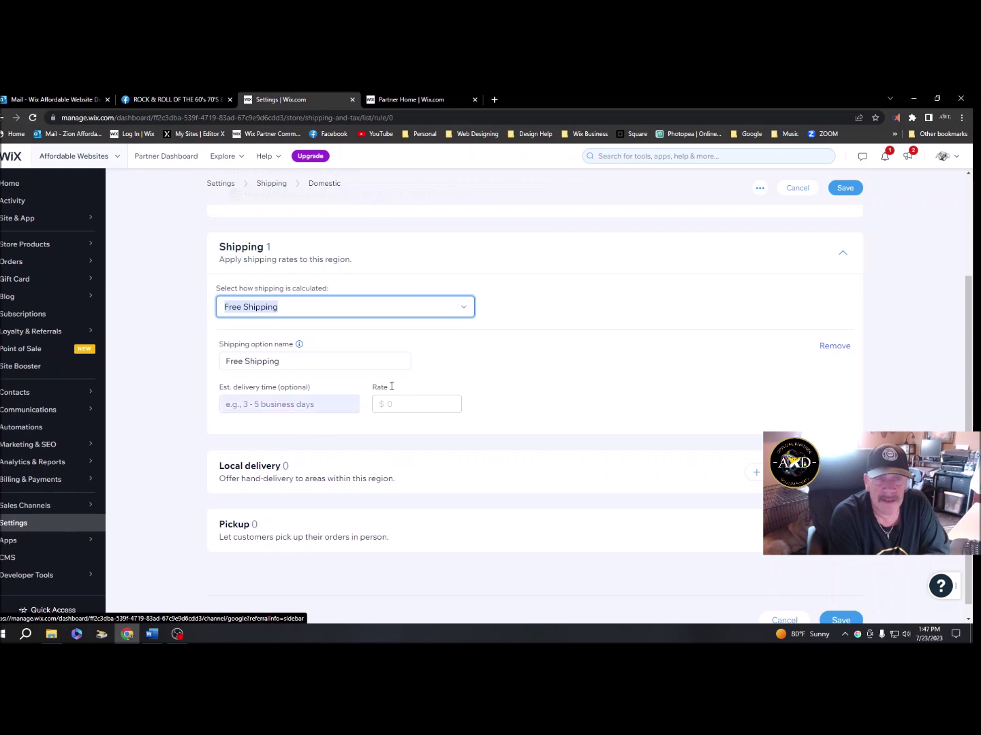
click(276, 184)
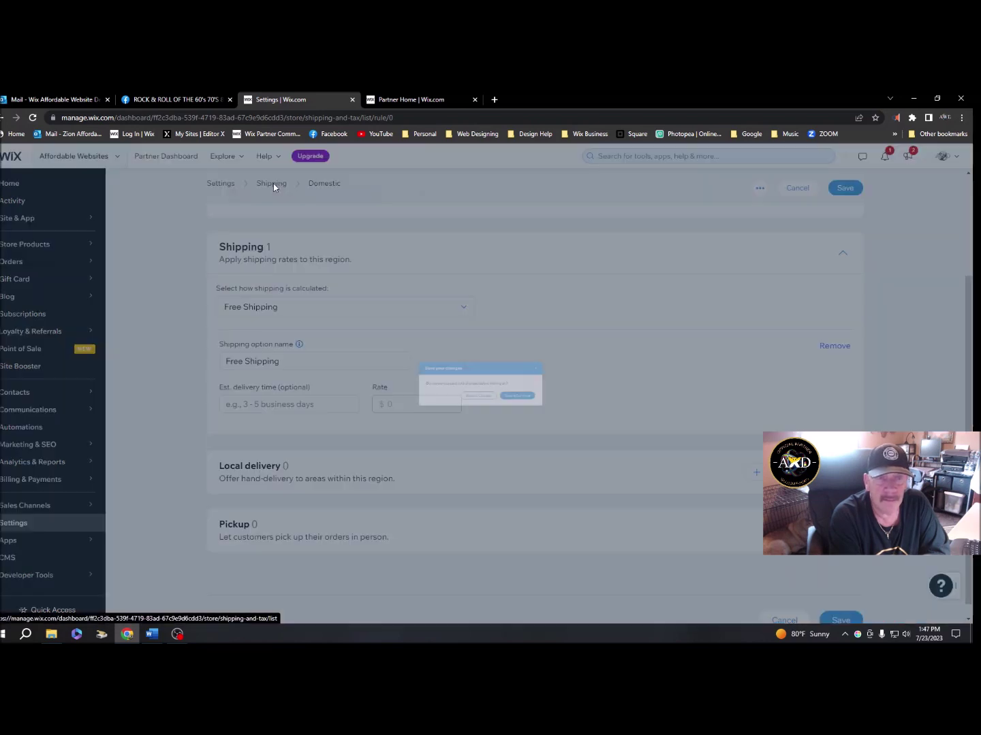
click(574, 413)
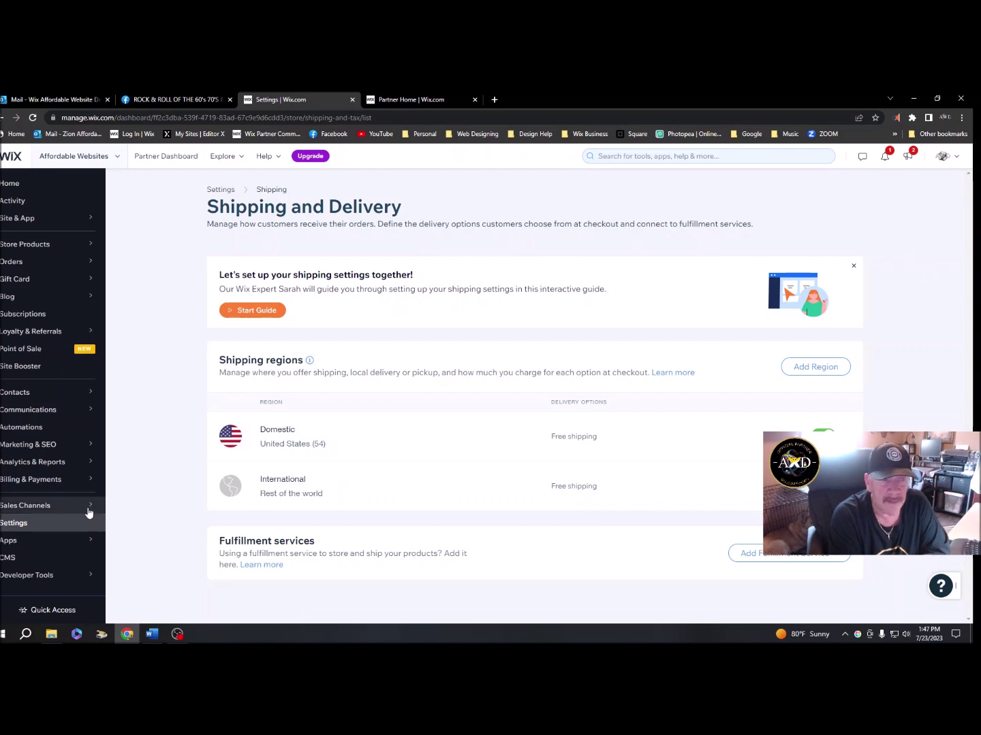
Review the site's eCommerce settings, from orders and checkout policies to the checkout customization fields
click(8, 525)
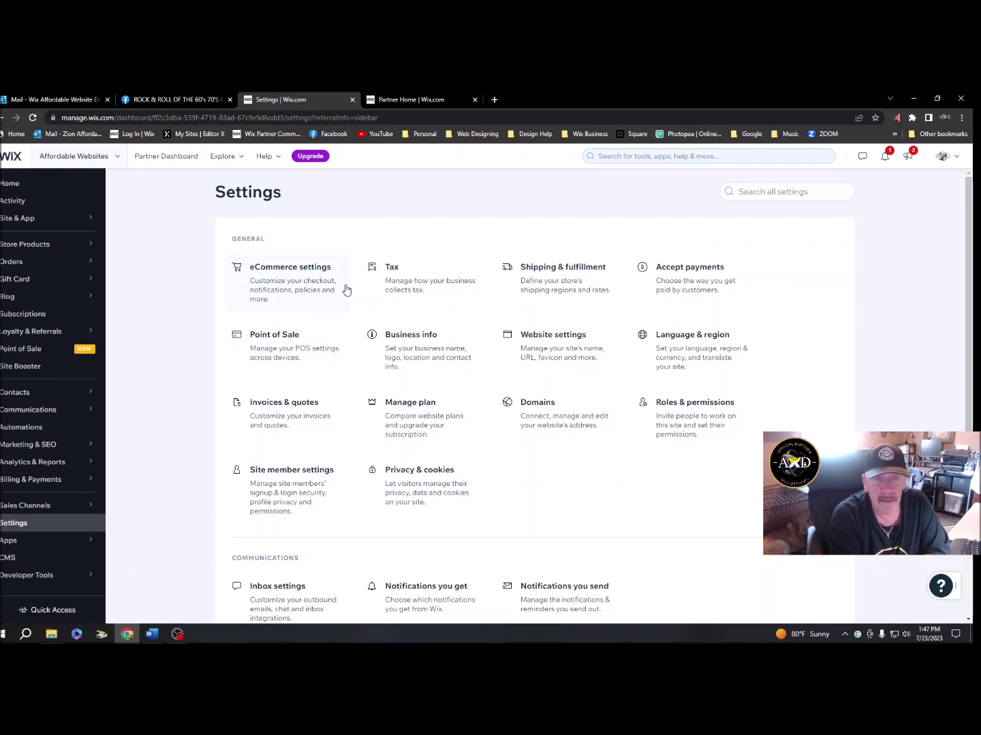
click(300, 280)
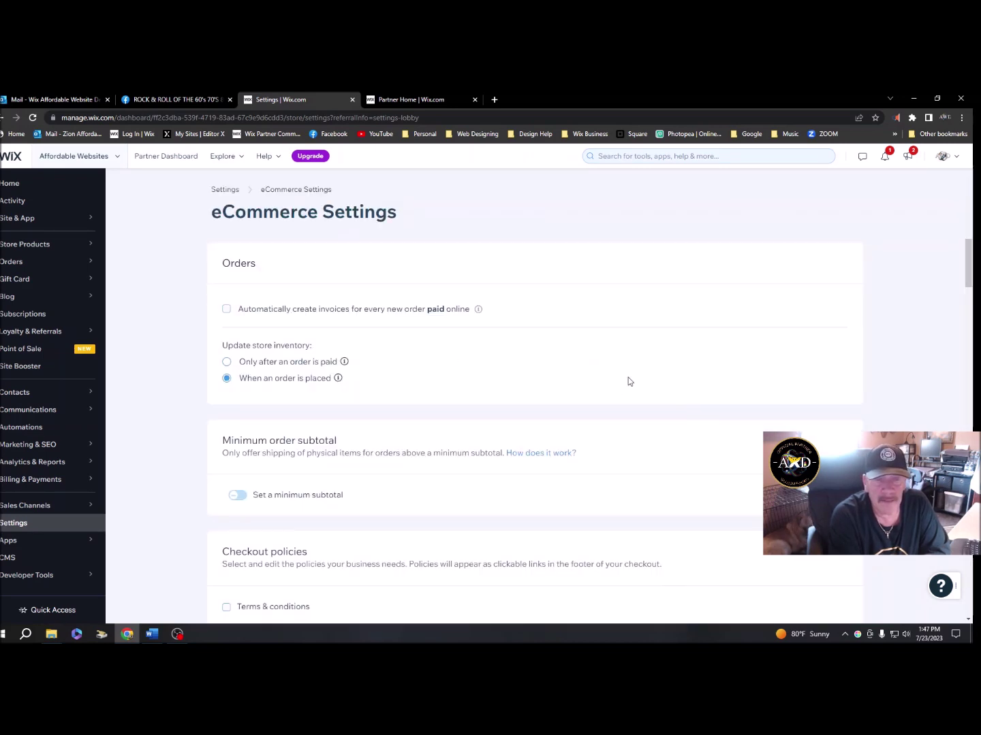
scroll(801, 378, down, 3)
scroll(816, 391, down, 8)
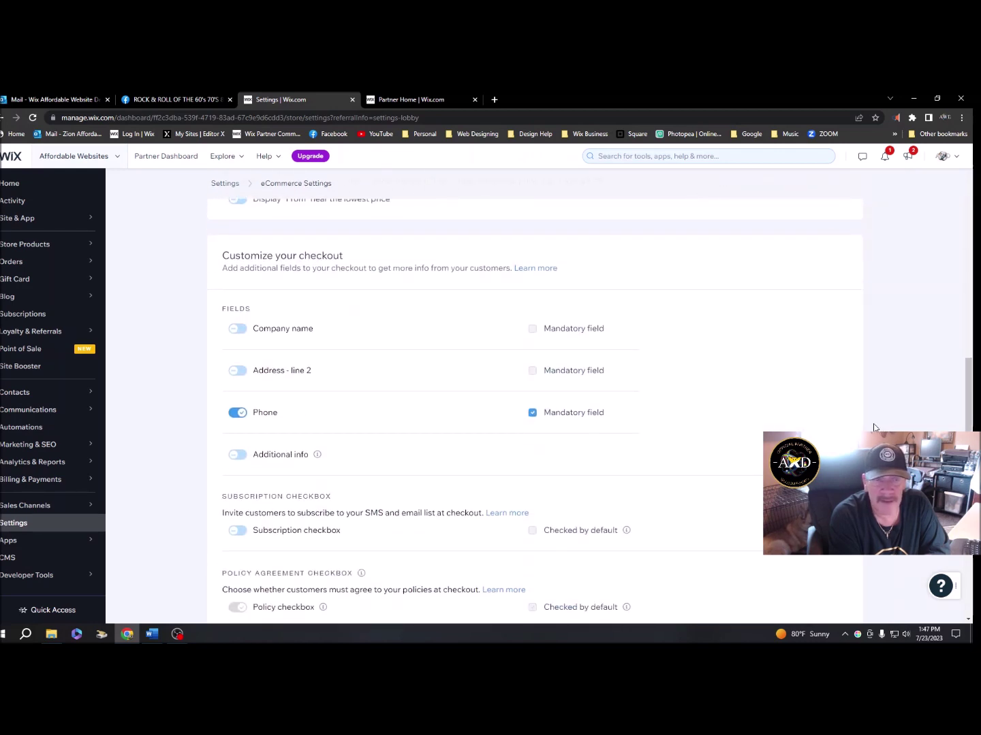
scroll(875, 426, down, 4)
scroll(870, 426, up, 12)
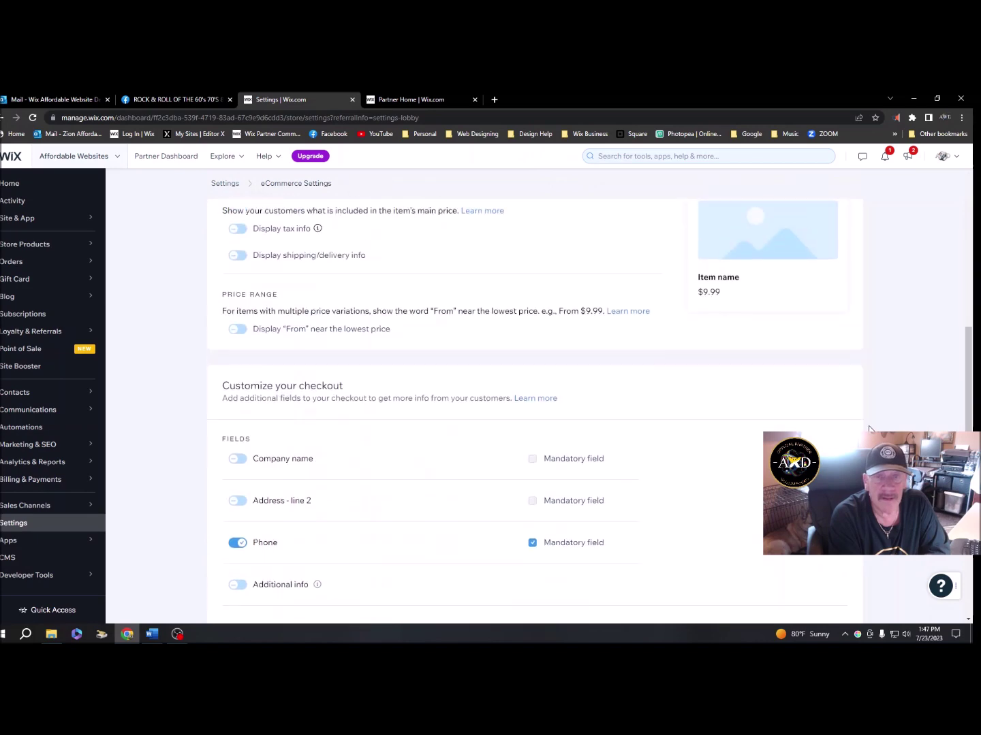
scroll(877, 407, up, 3)
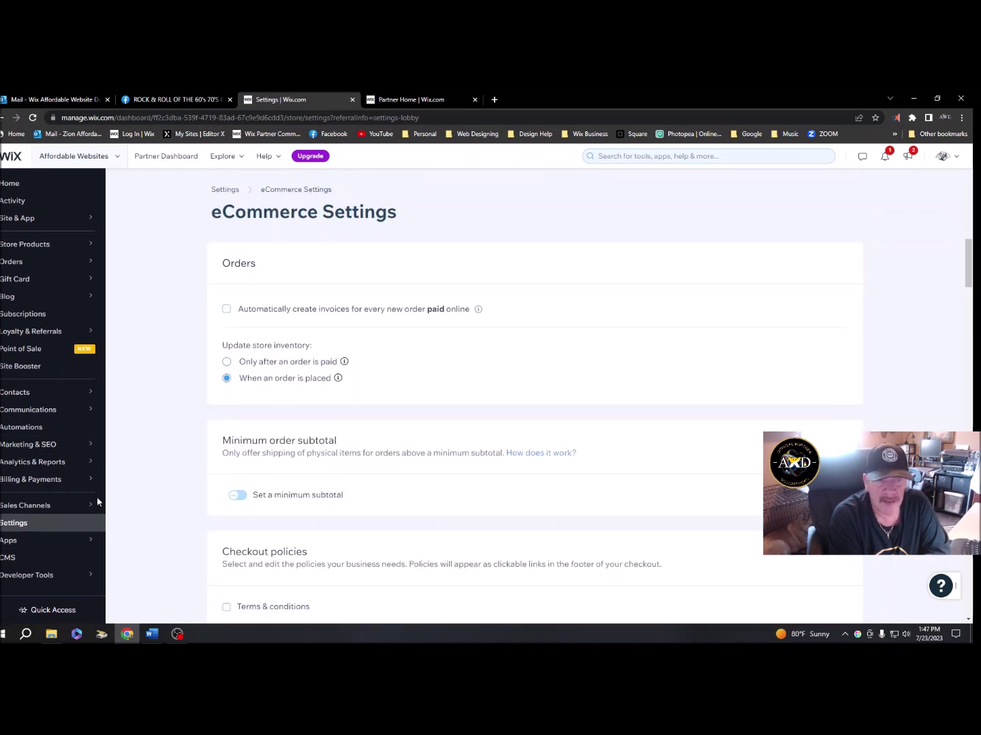
Review the Accept Payments settings, including Wix Payments, PayPal and Manual Payments
click(12, 525)
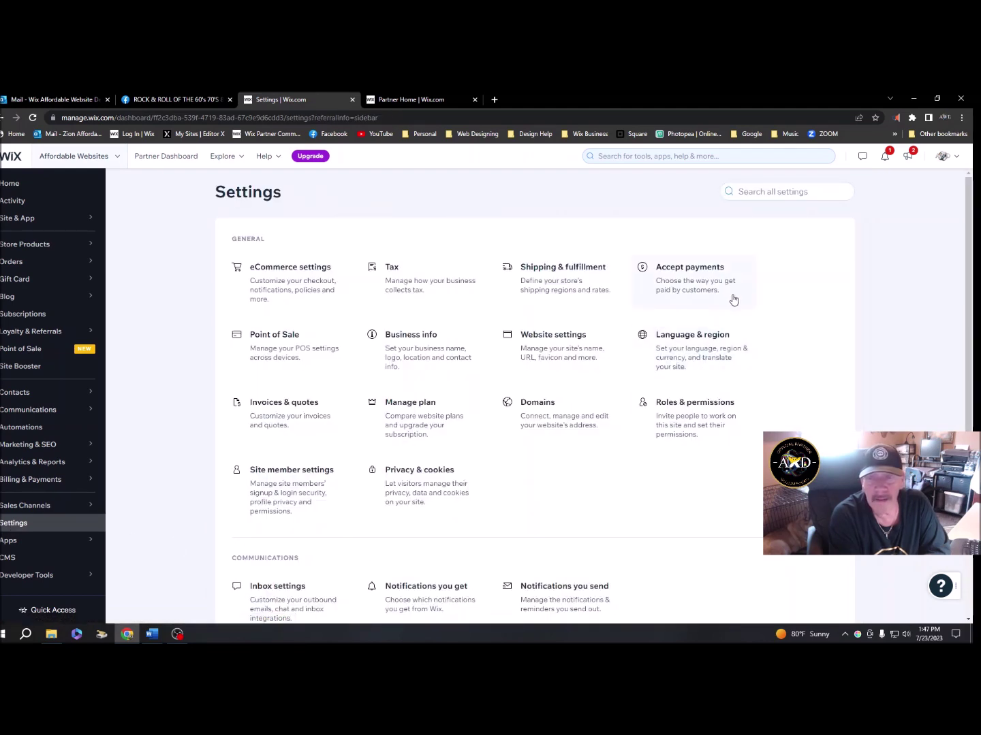
click(683, 272)
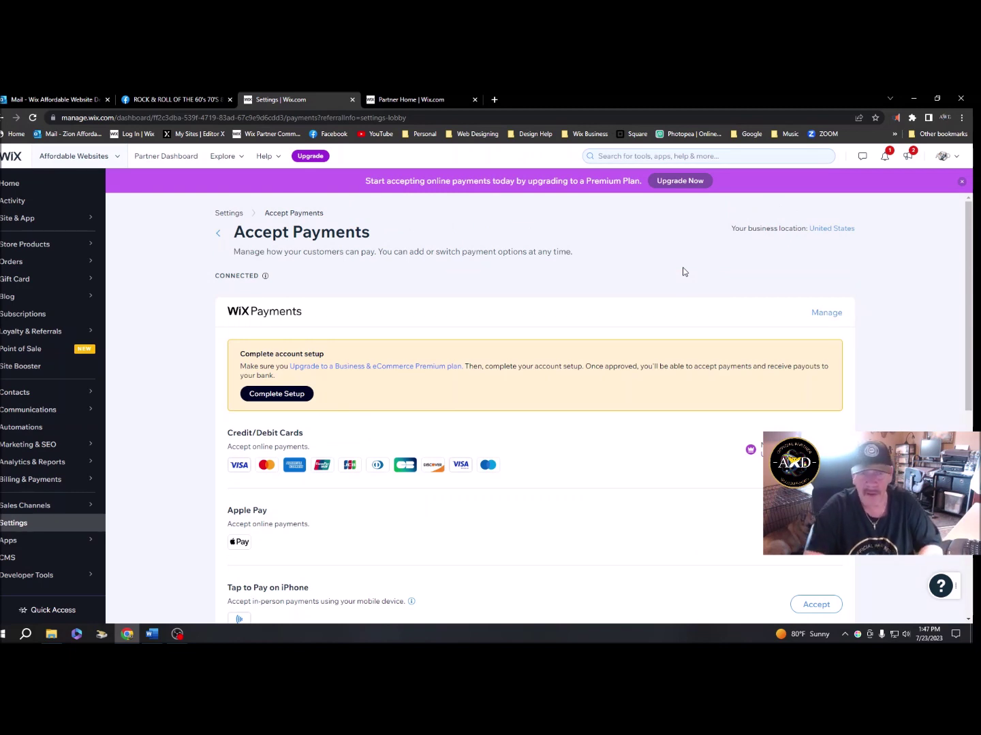
scroll(613, 425, down, 2)
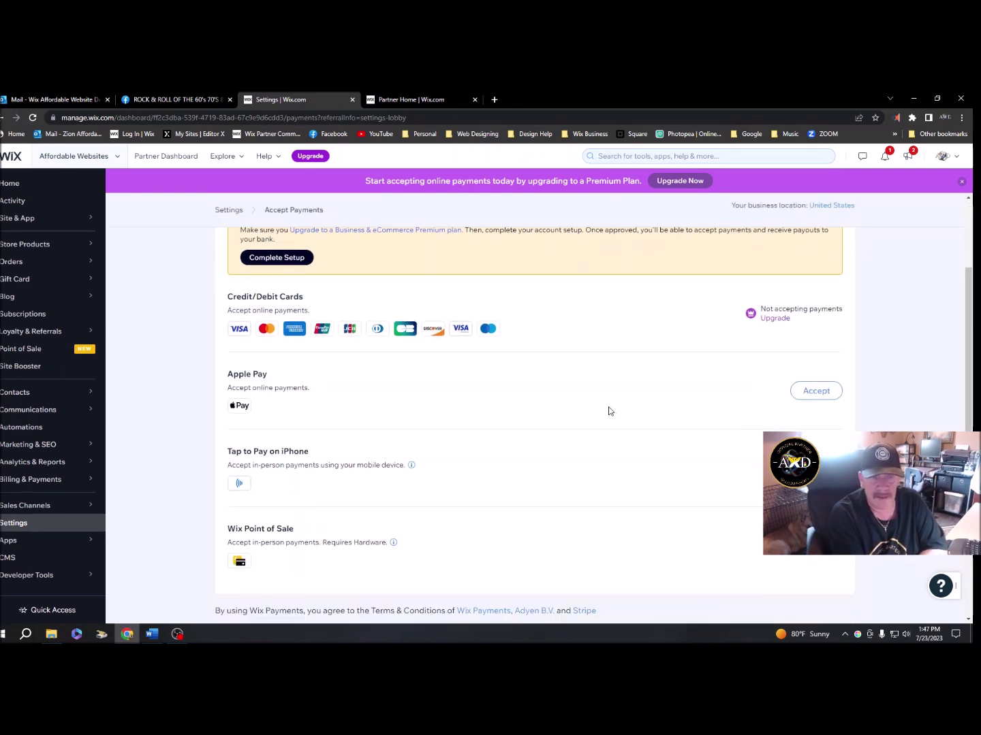
scroll(481, 495, down, 1)
scroll(488, 437, up, 3)
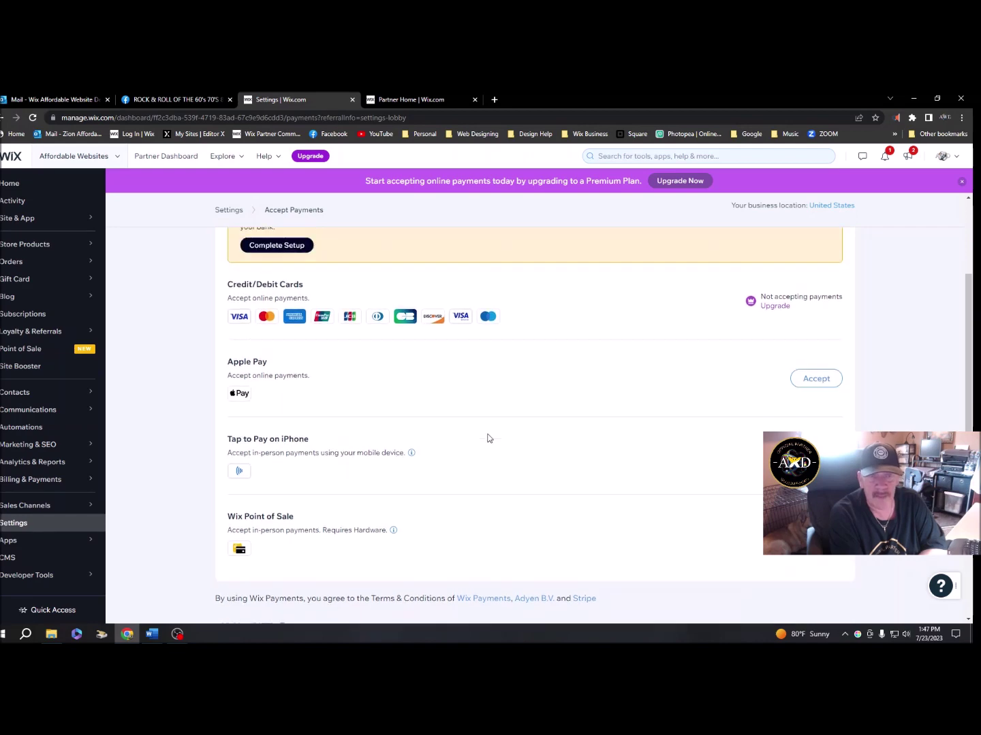
scroll(502, 467, down, 3)
scroll(502, 466, down, 3)
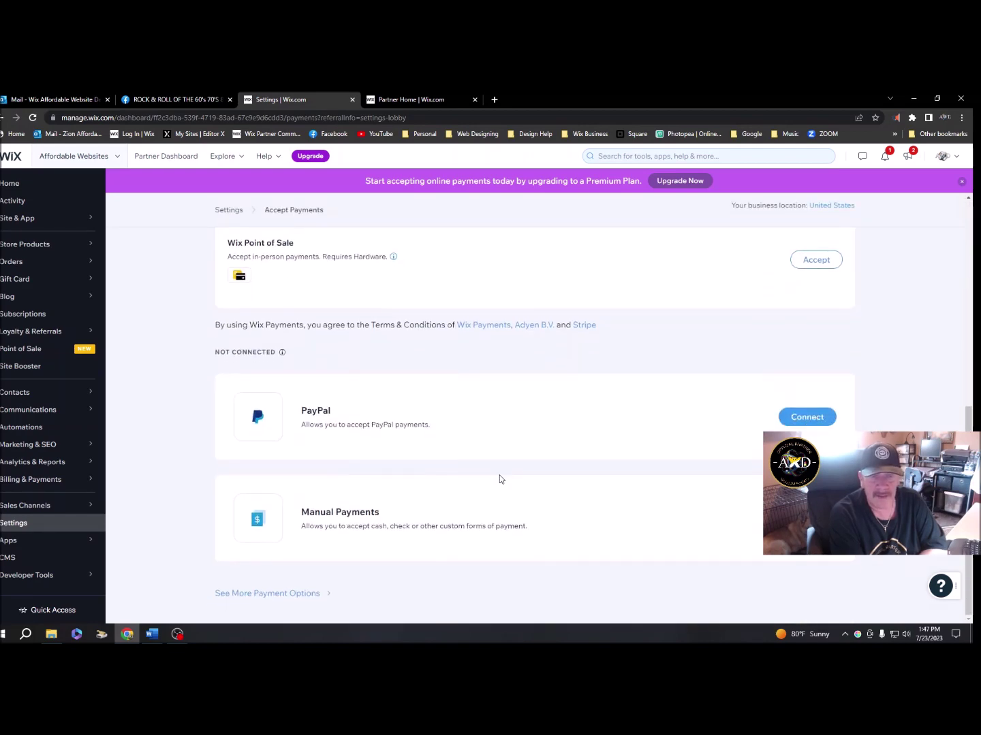
Look through the additional payment options offered for the site
click(269, 595)
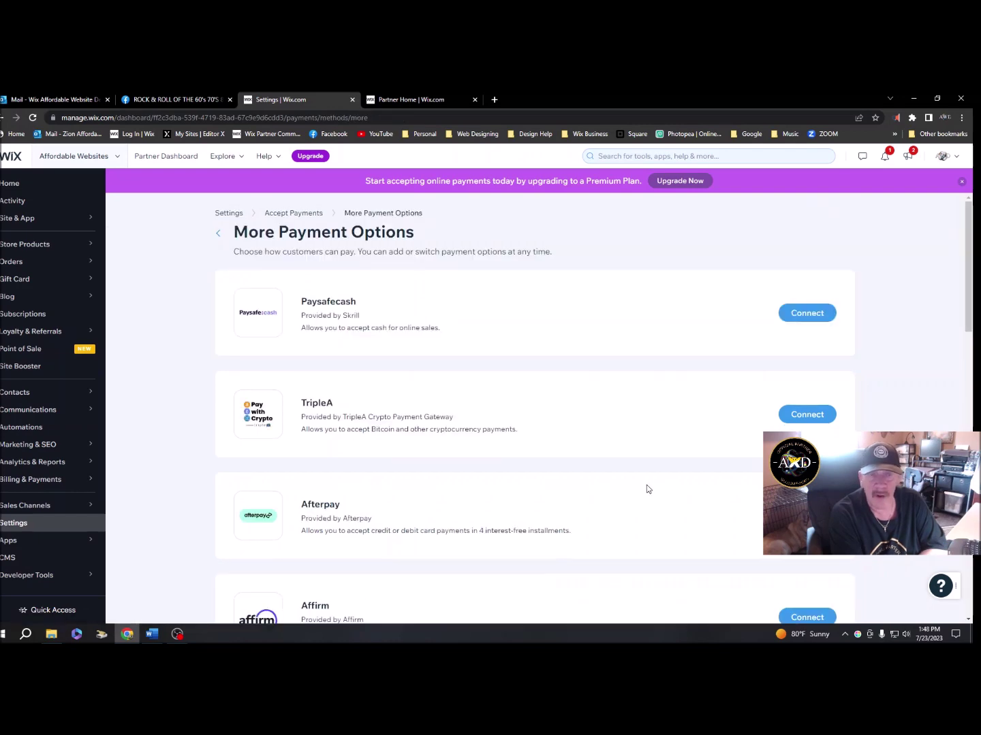
scroll(644, 482, down, 1)
scroll(640, 478, down, 6)
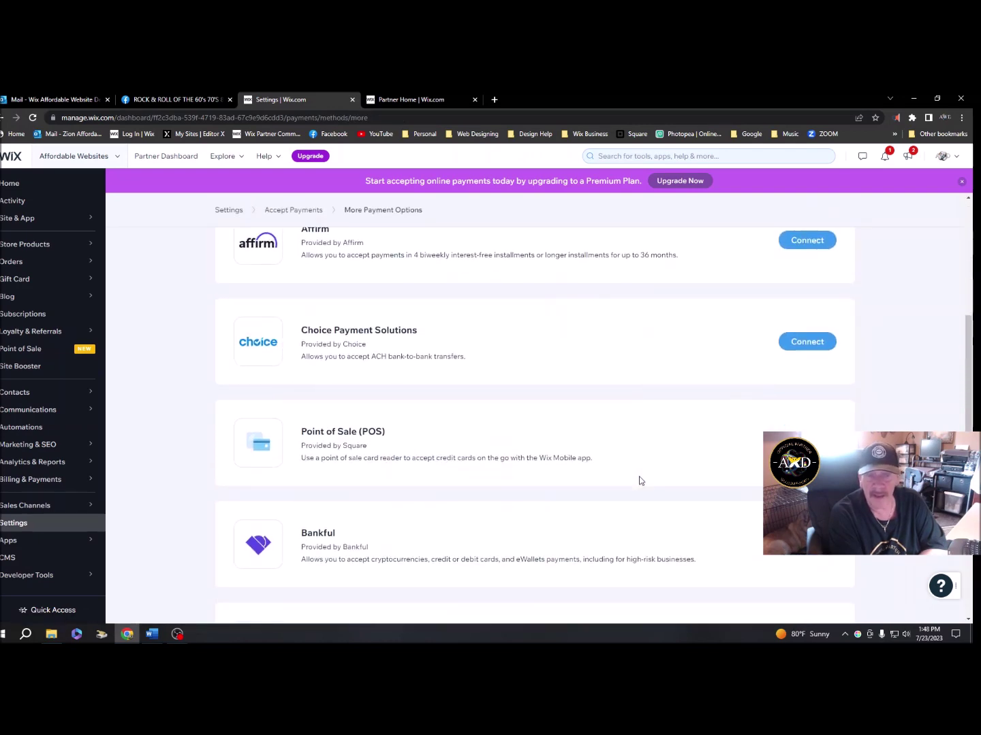
scroll(639, 481, down, 7)
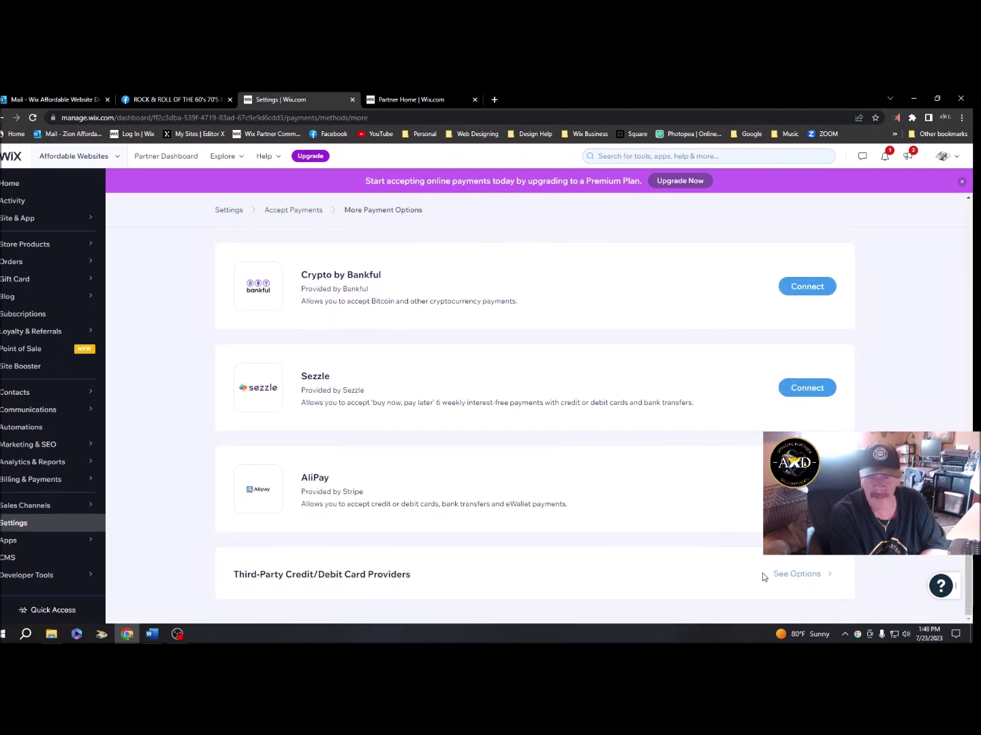
Examine the third-party credit/debit card providers down to Square and Braintree
click(799, 579)
scroll(611, 486, down, 2)
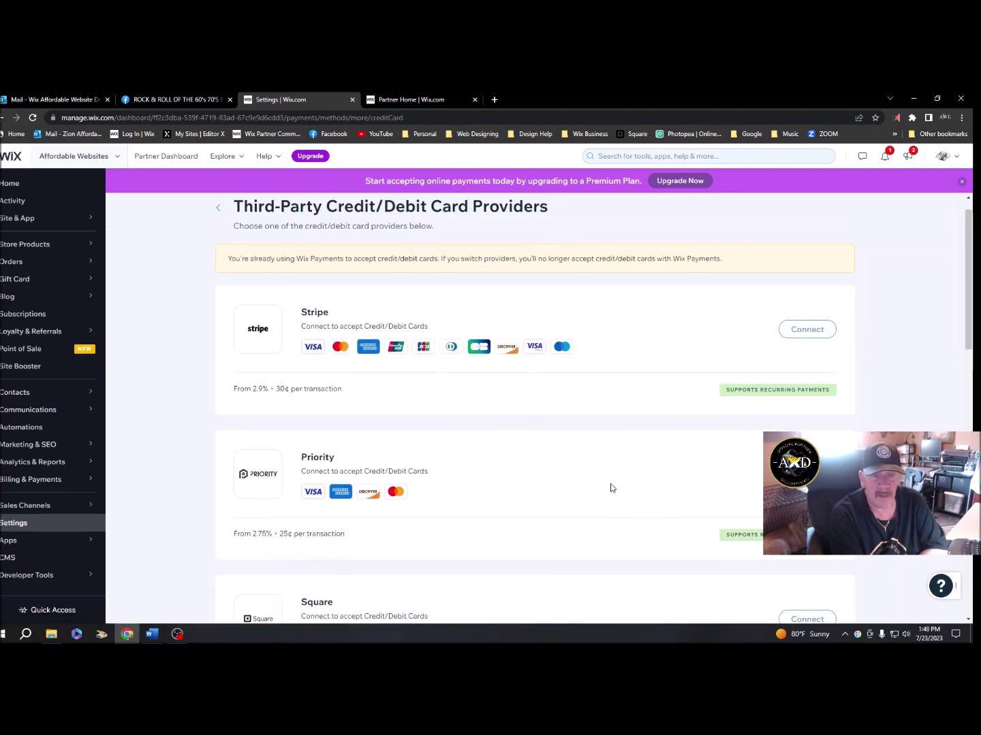
scroll(443, 429, down, 2)
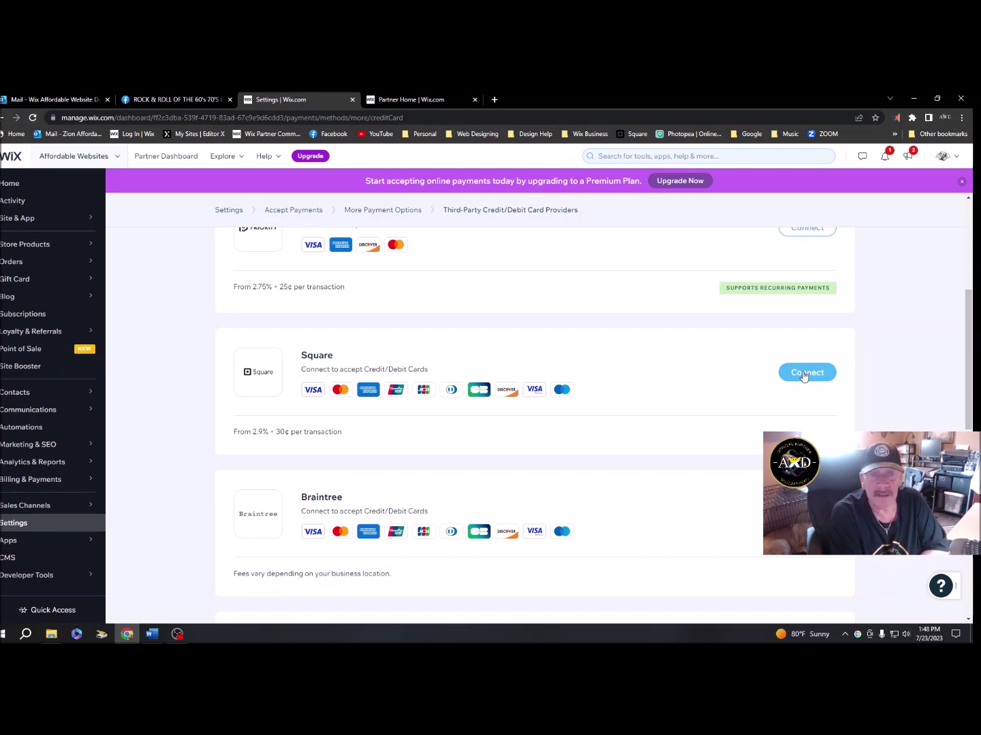
Return to the site settings and open the Tax settings to view how tax is collected
click(20, 524)
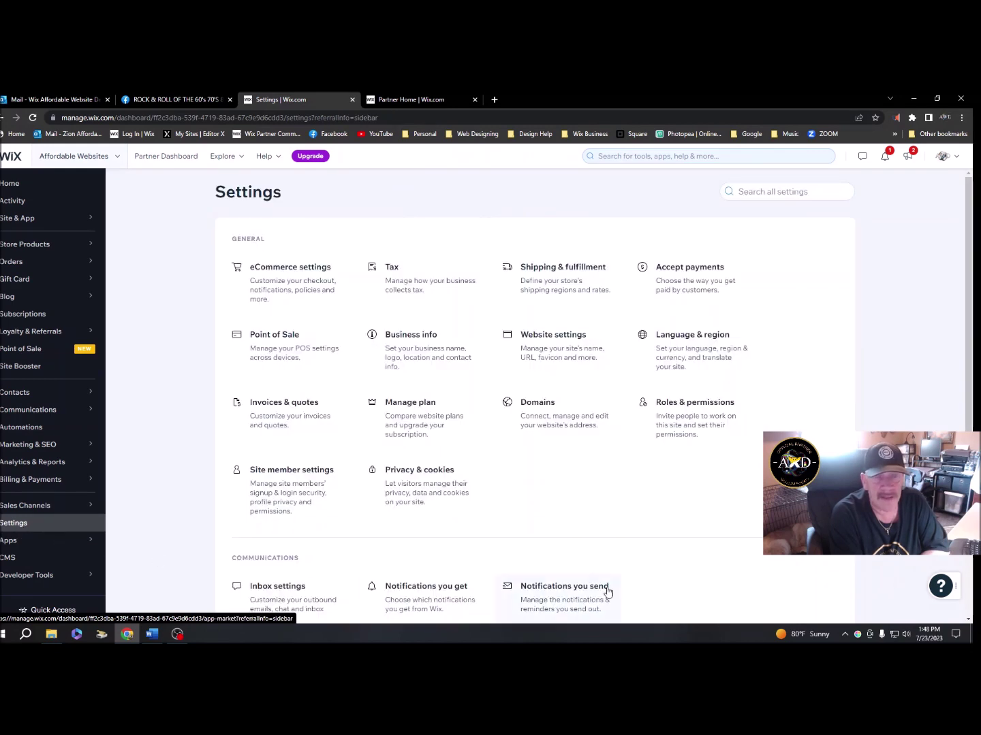
click(408, 288)
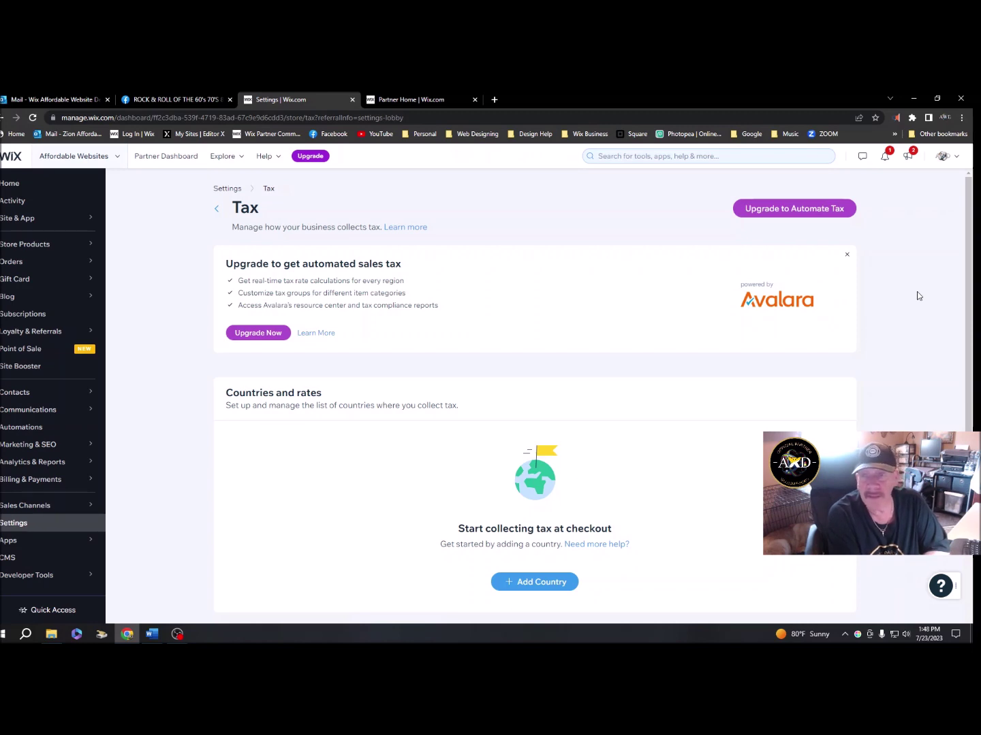
click(178, 636)
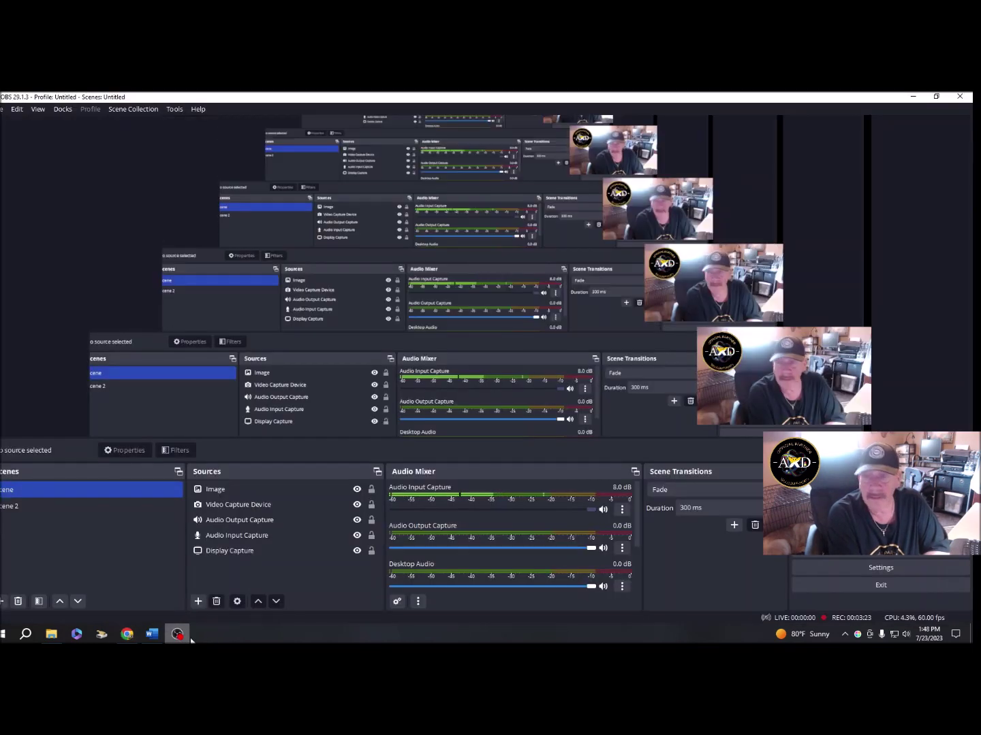